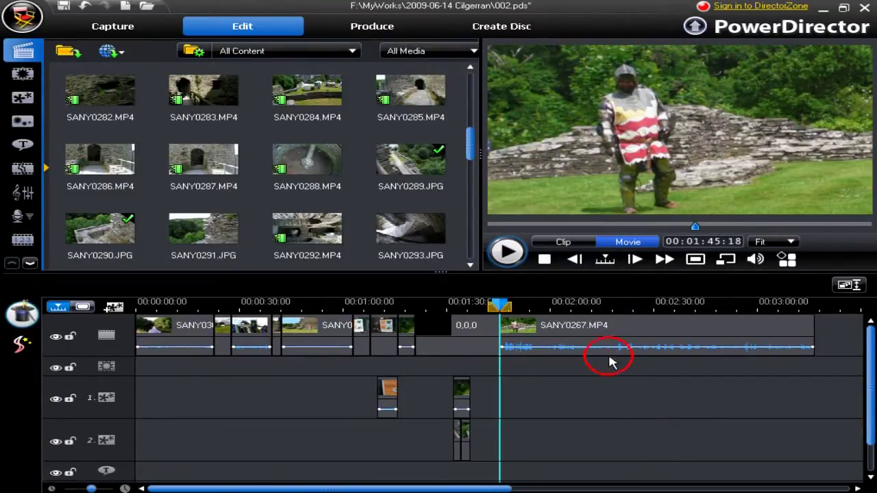
Select the SANY0267.MP4 clip on the video track.
left_click(563, 343)
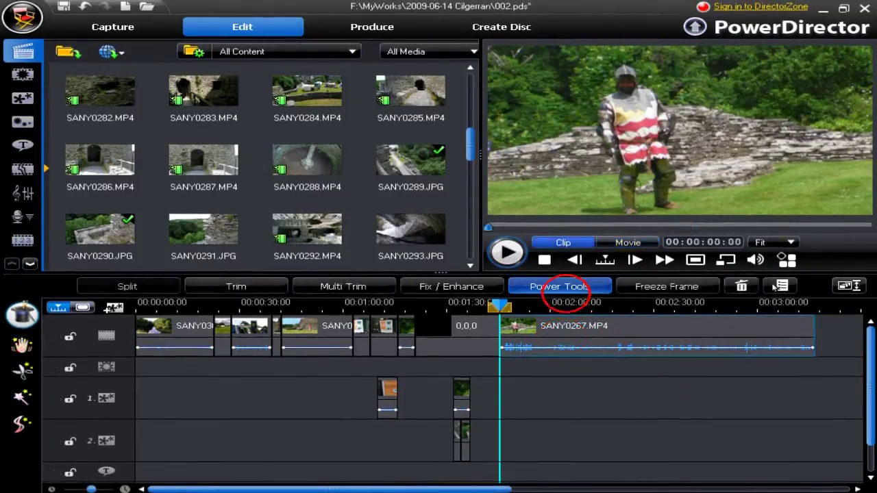
In Power Tools, enable Video in Reverse for SANY0267.MP4, preview it, then tick Video Crop.
left_click(561, 288)
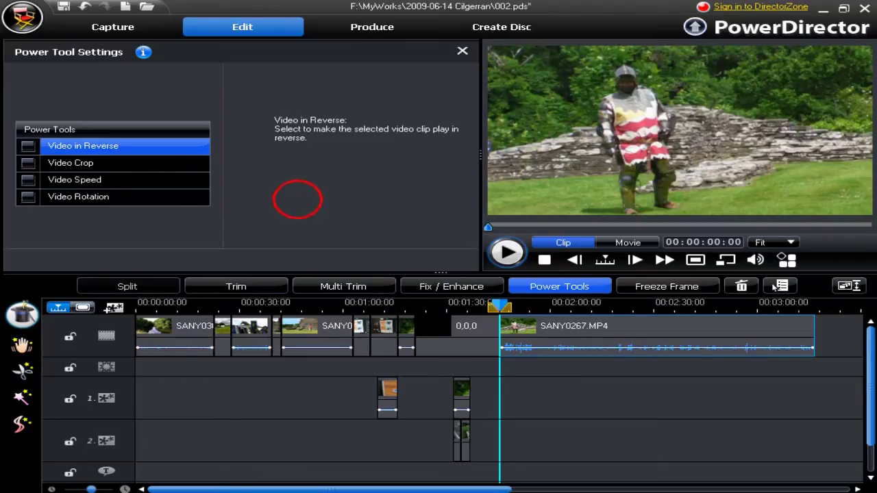
left_click(28, 148)
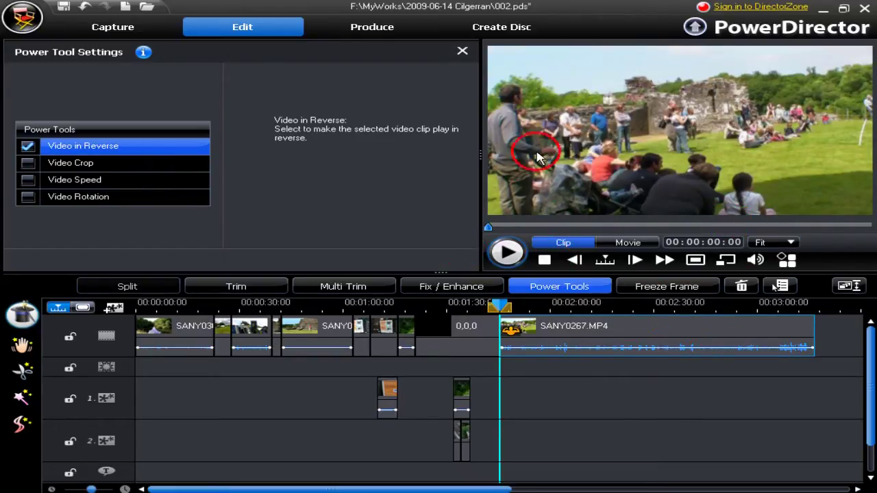
left_click(508, 254)
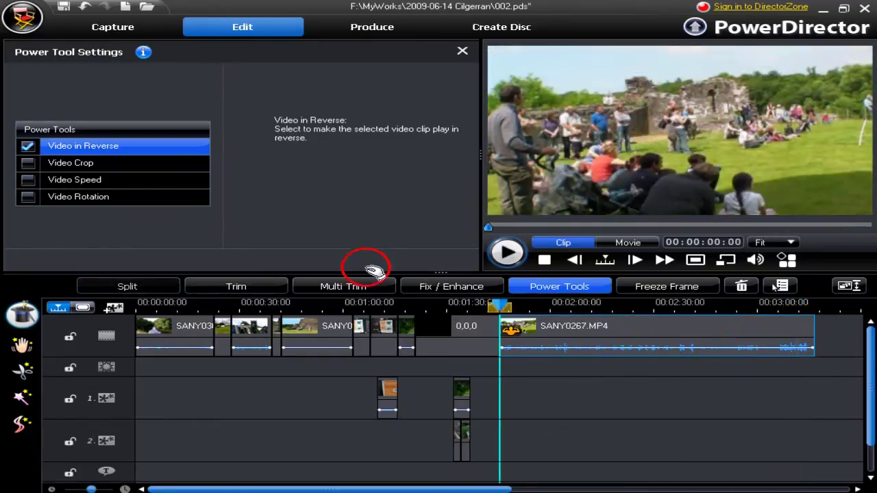
left_click(28, 163)
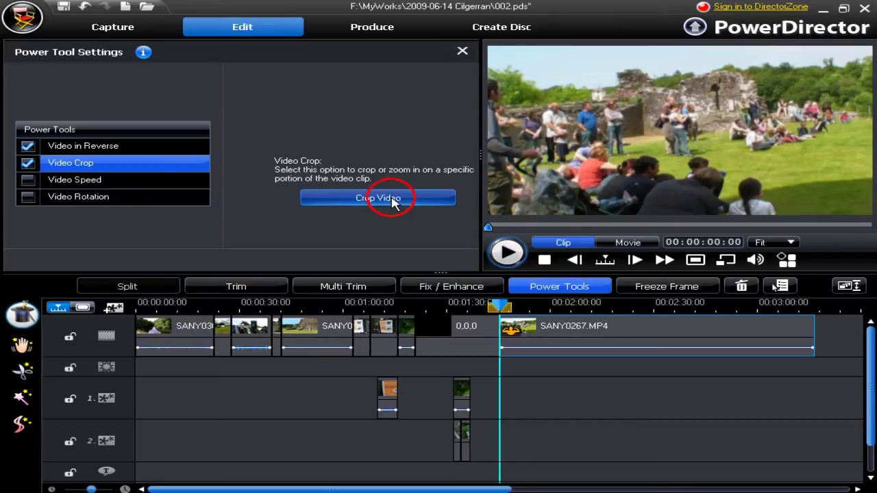
In the crop editor, move the crop frame up-right and add a mid-clip keyframe.
left_click(394, 200)
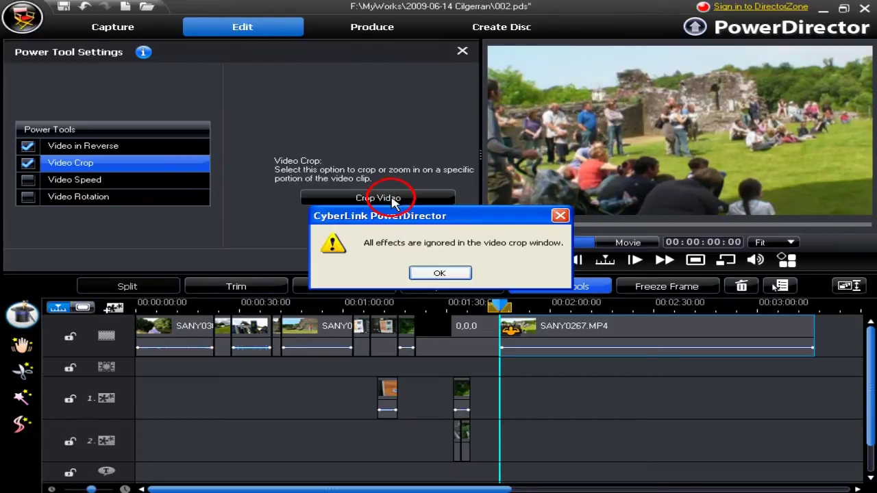
left_click(440, 274)
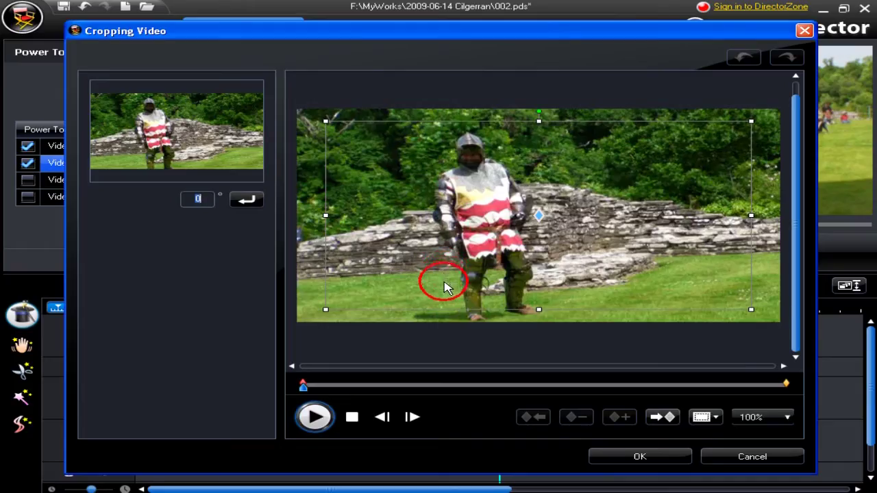
mouse_move(544, 210)
left_mouse_down()
mouse_move(578, 199)
mouse_move(555, 196)
left_mouse_up()
left_click_drag(302, 388, 524, 391)
left_click(621, 417)
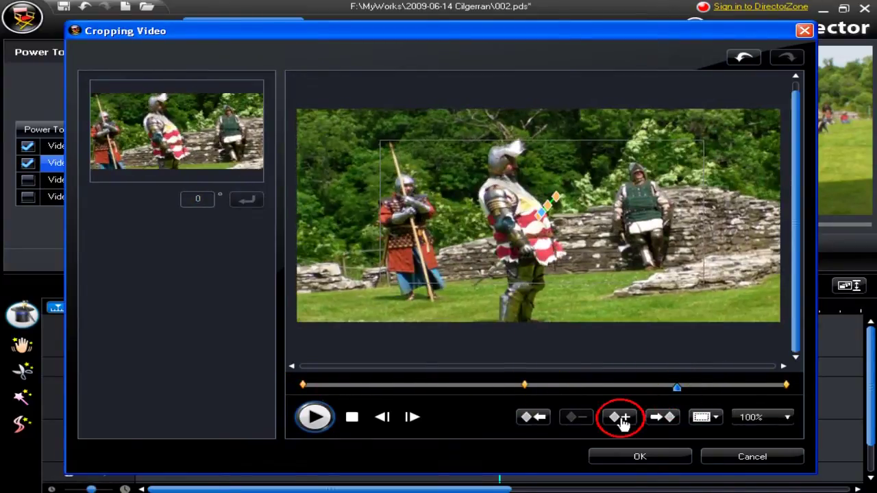
left_click_drag(677, 388, 802, 391)
left_click_drag(541, 211, 548, 202)
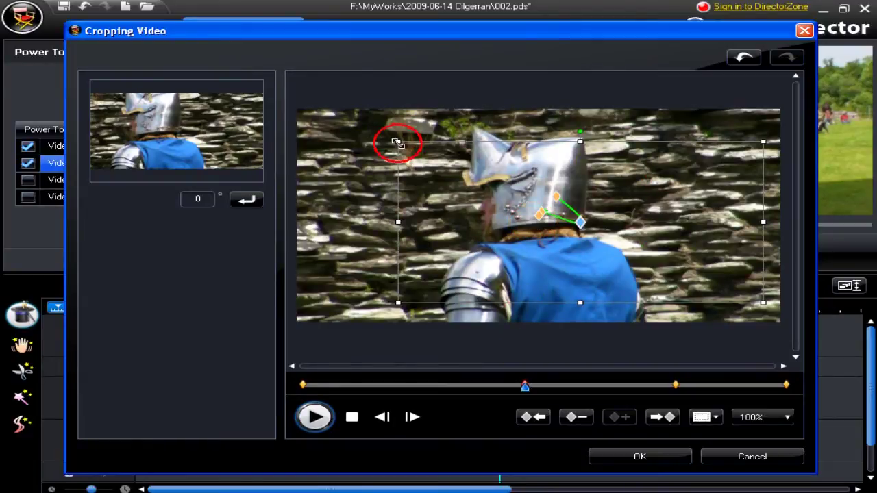
Shrink the crop box to zoom in, tilt it to -24°, preview, and accept the crop.
left_click_drag(398, 142, 435, 158)
key("Home")
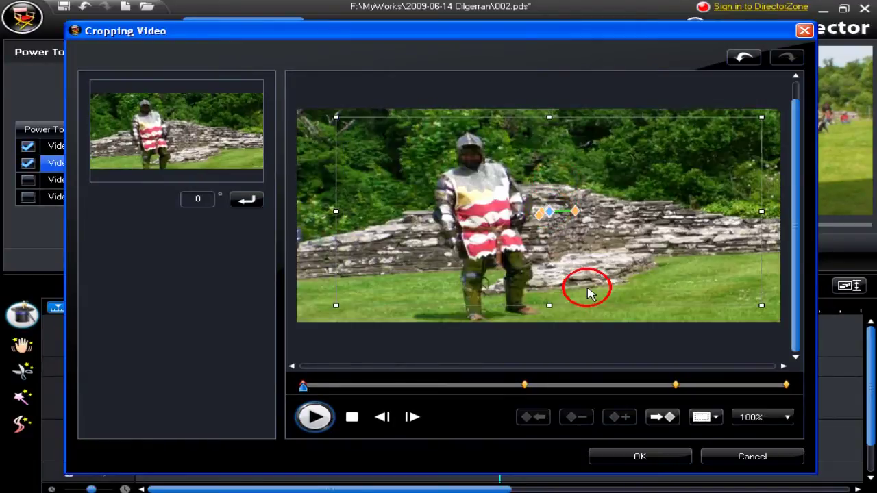
left_click(640, 457)
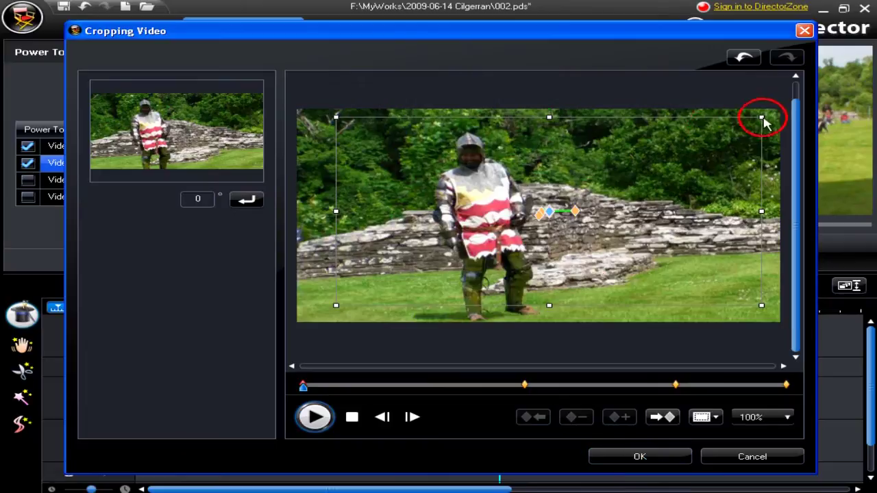
left_click_drag(761, 120, 500, 132)
left_click(314, 417)
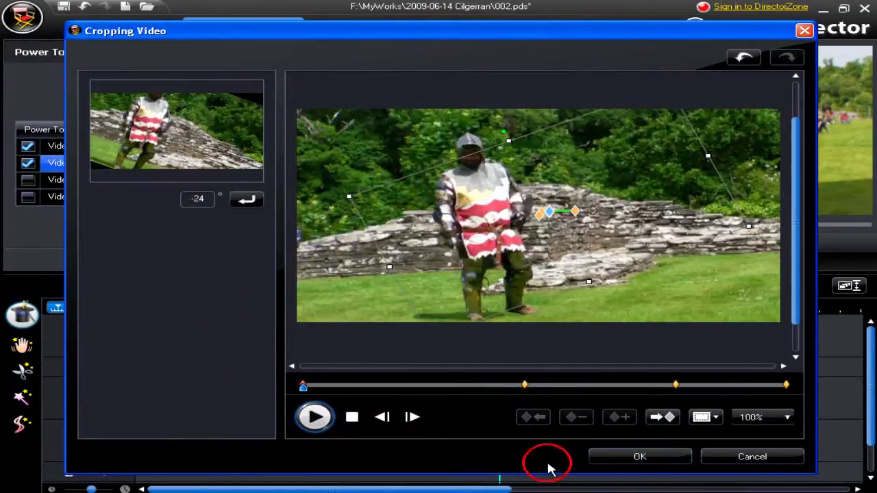
left_click(639, 456)
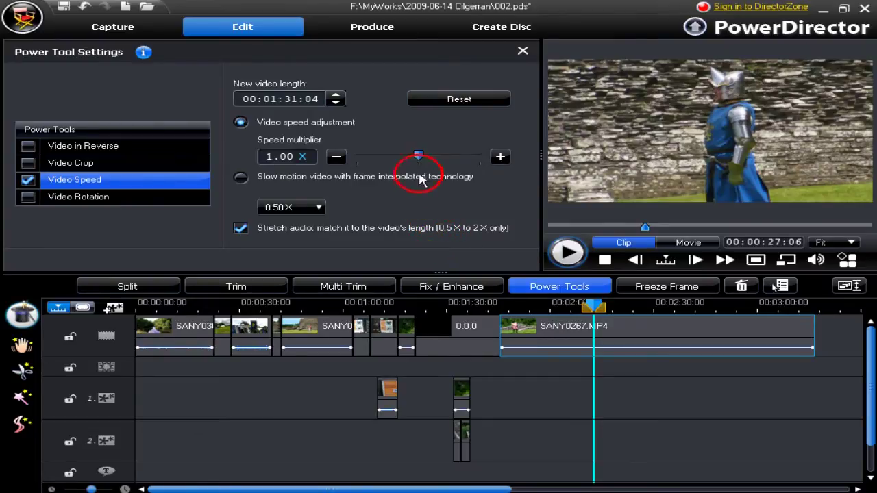
Undo a 6.60× speed trial, apply a 00:00:20:00 new video length, then reset to original speed.
left_click_drag(419, 157, 458, 158)
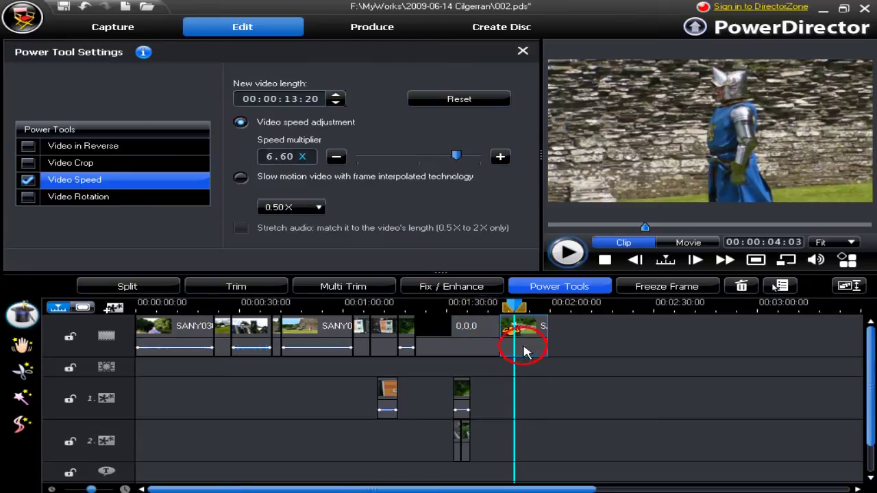
key("ctrl+z")
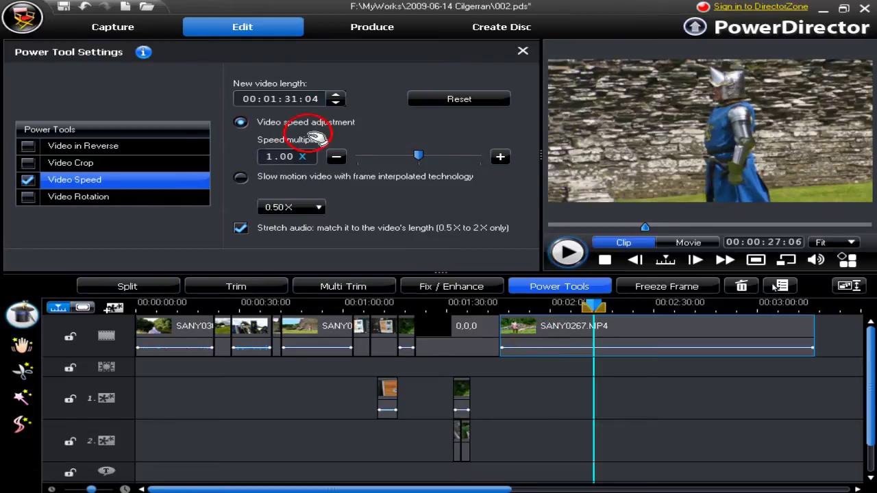
left_click(269, 99)
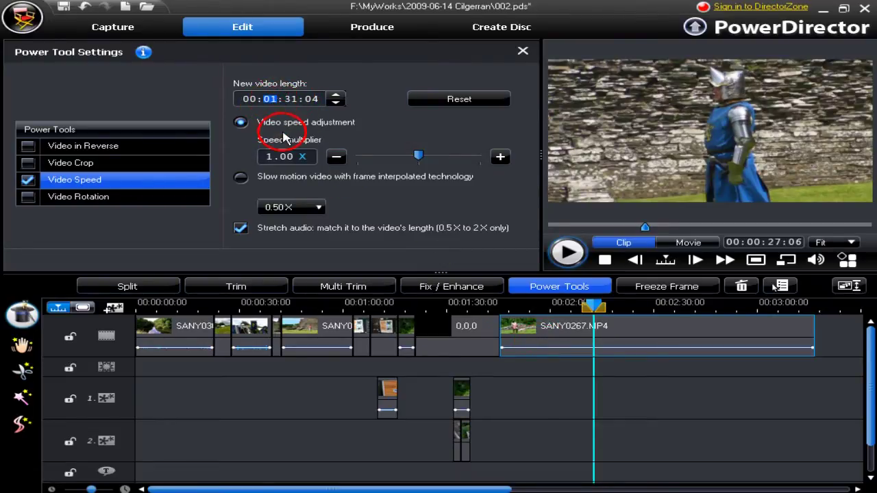
left_click(289, 99)
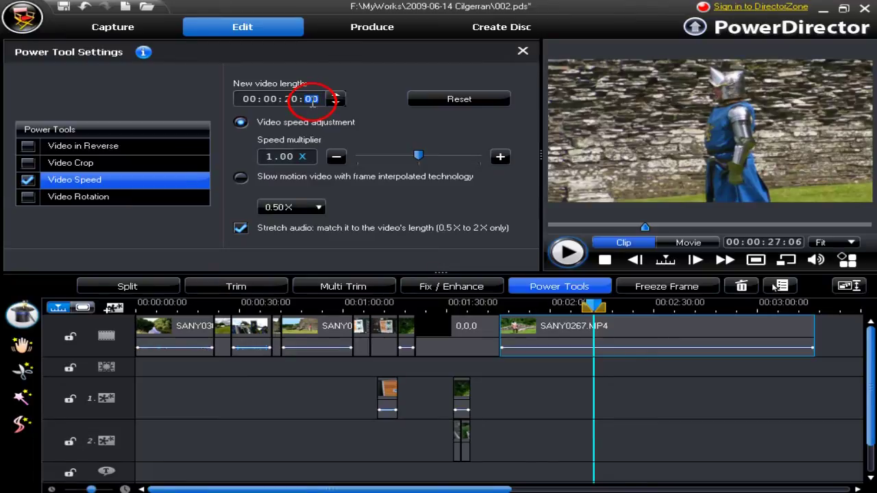
left_click(361, 137)
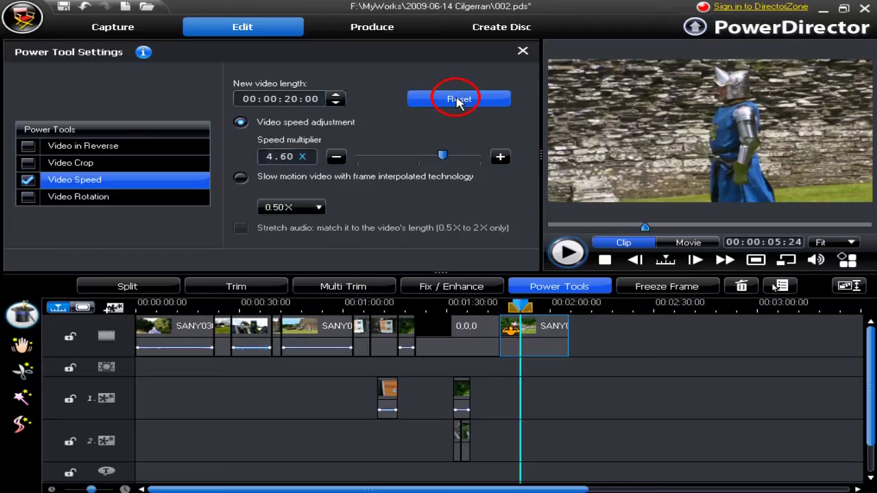
left_click(457, 100)
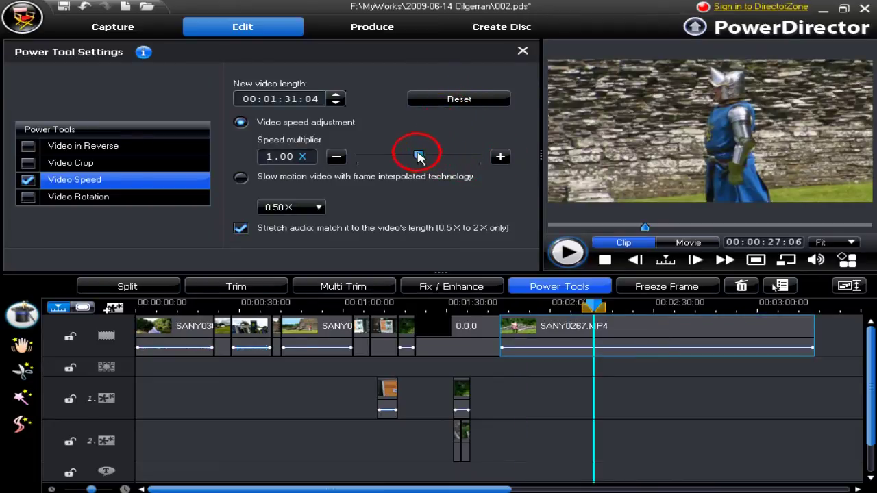
Raise the speed multiplier, edit the new length, lower it back to 4.60×, then reset.
left_click_drag(418, 157, 454, 158)
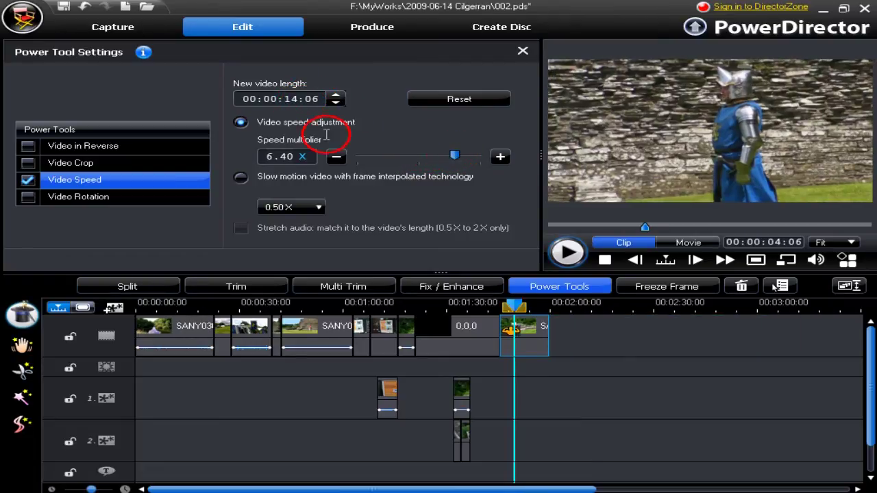
left_click(292, 108)
left_click(300, 105)
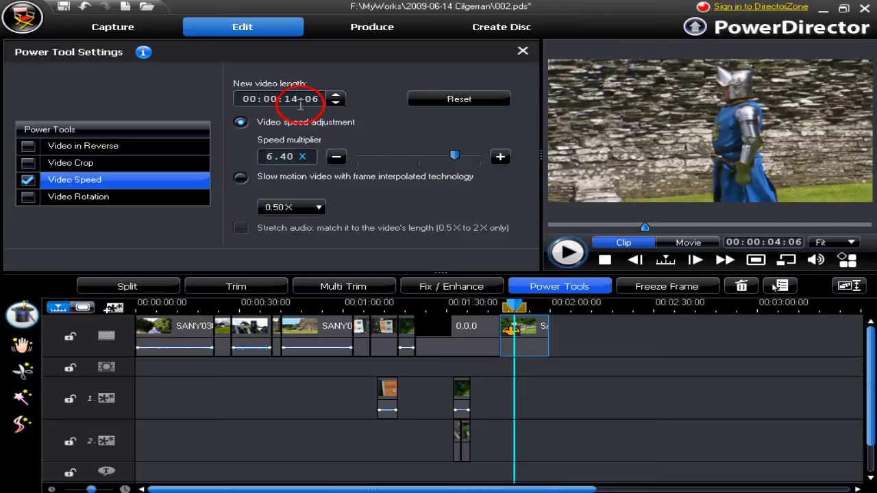
left_click(311, 104)
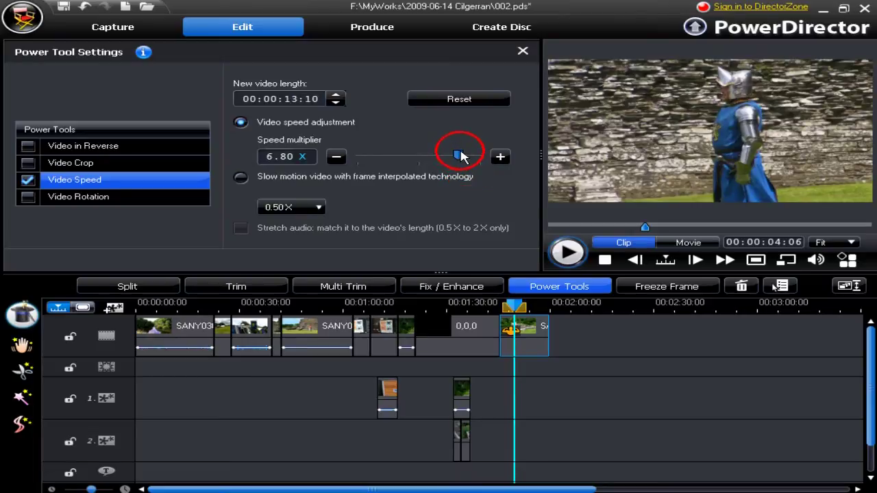
left_click_drag(461, 157, 445, 160)
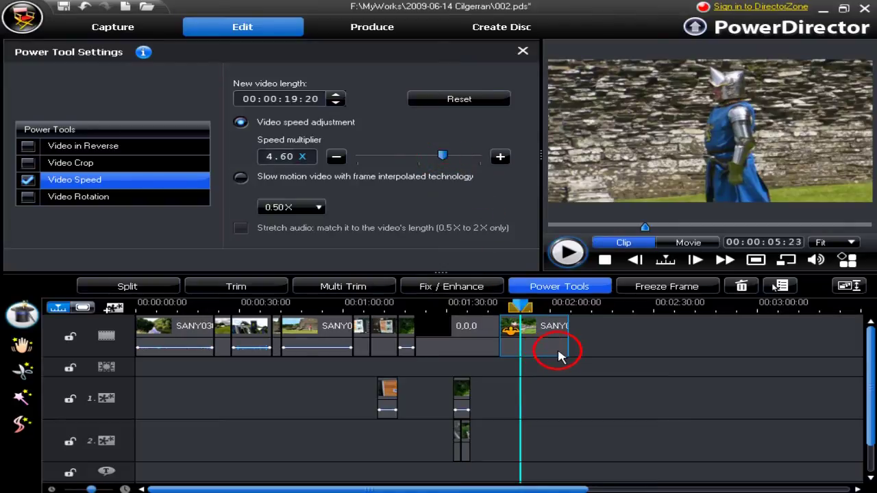
left_click(459, 100)
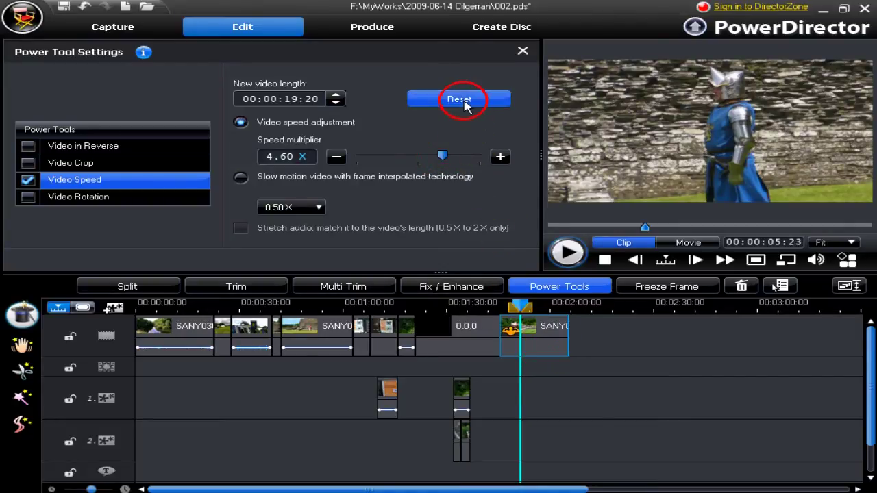
Apply 0.60× slow motion with interpolation, then reset the speed settings to default.
left_click(353, 229)
left_click(320, 205)
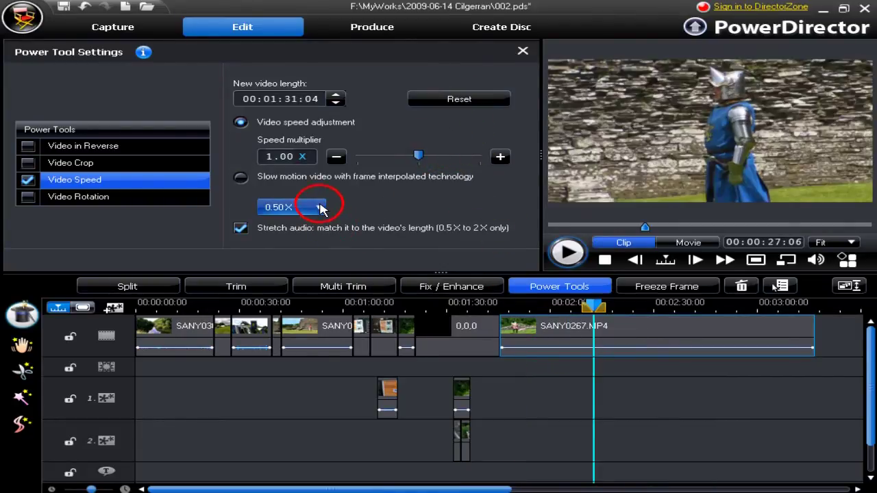
left_click(320, 207)
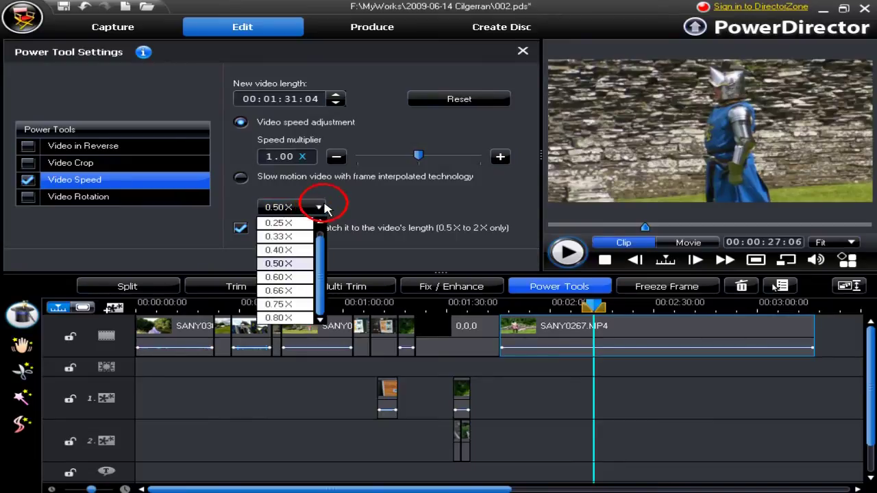
left_click(288, 278)
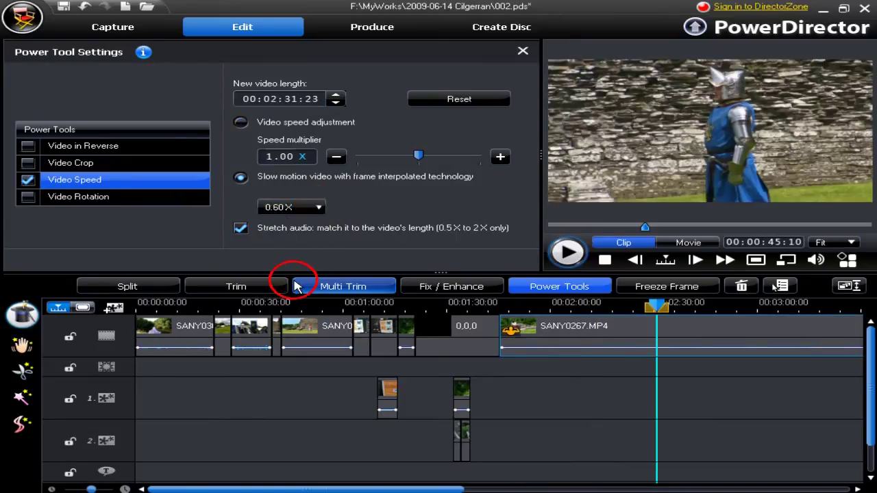
left_click(442, 100)
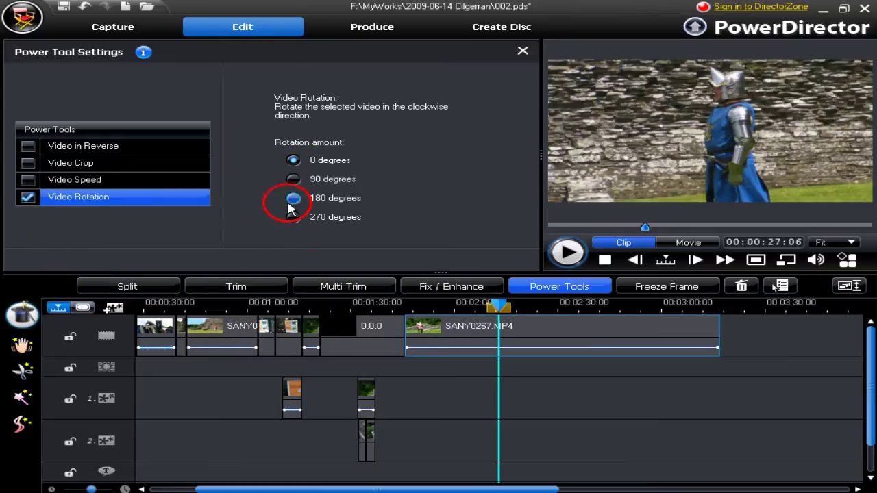
Select the short sideways trees-and-stone-wall clip, enable Video Rotation, and set it to 270 degrees.
left_click(311, 356)
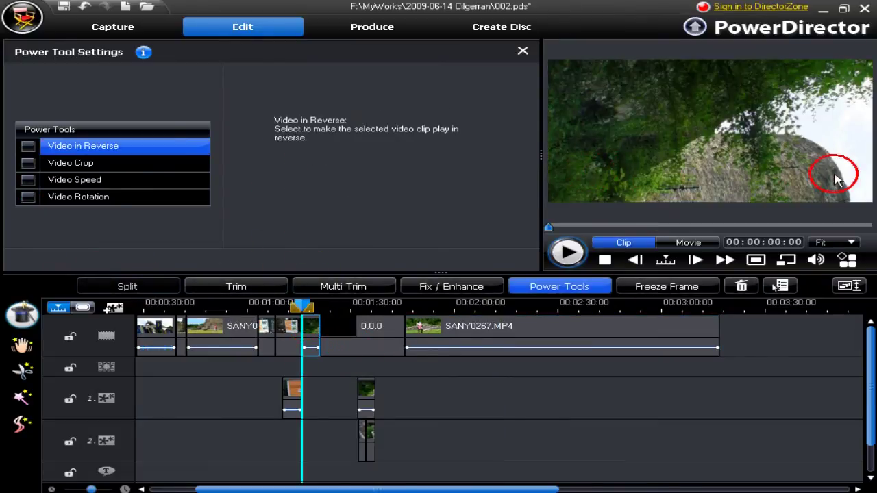
left_click(27, 197)
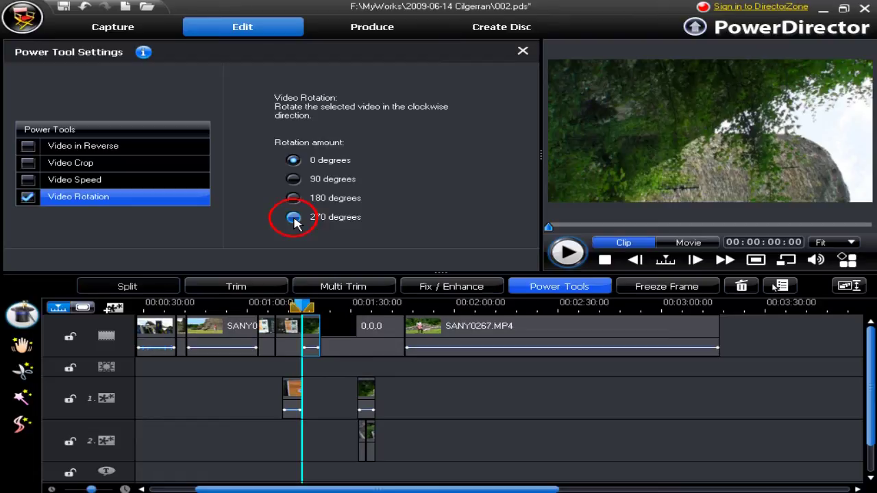
left_click(293, 218)
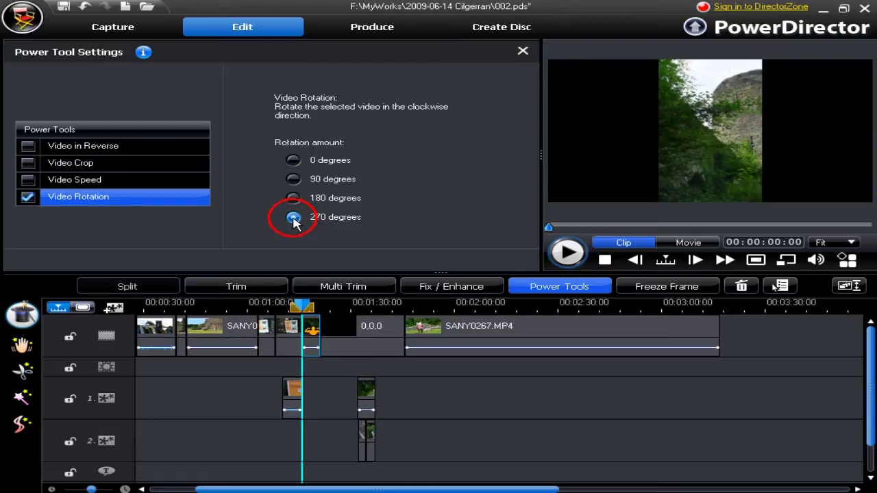
Select the overlay clip on track 1 to show its Reverse and Speed options.
left_click(366, 394)
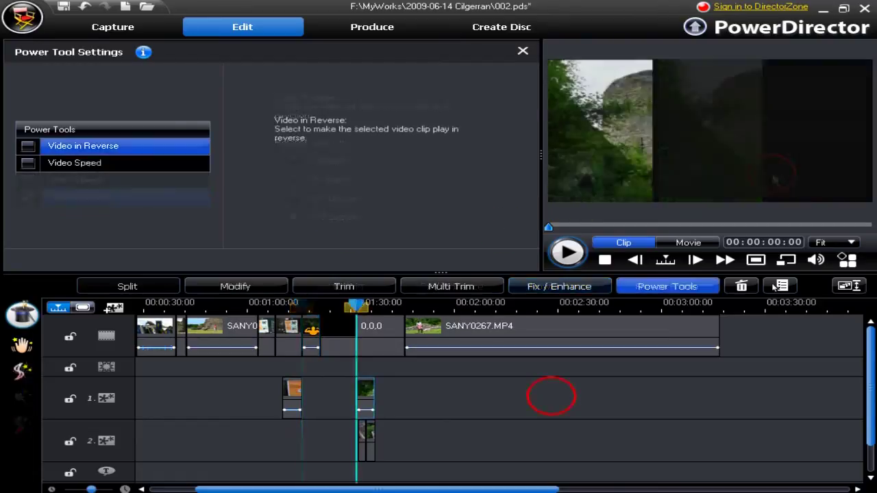